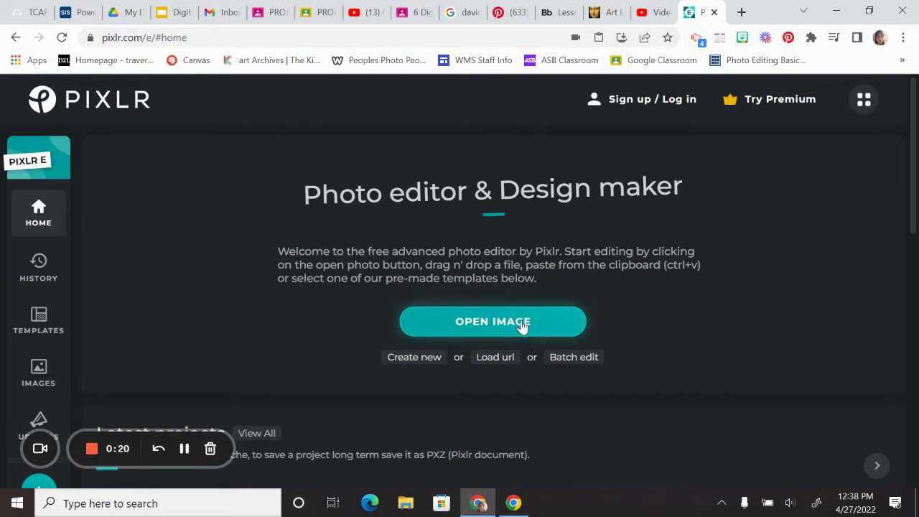
Bring up the Open dialog from the Pixlr E home page to browse the Downloads images
left_click(523, 323)
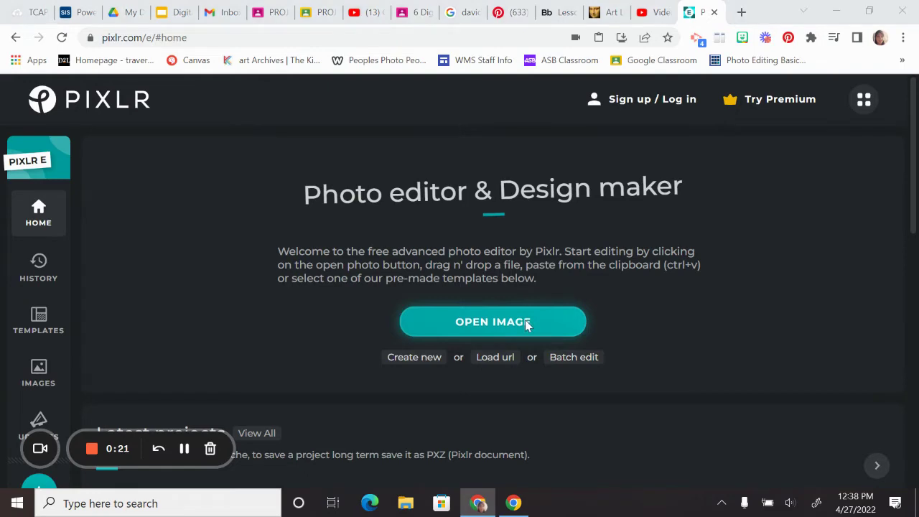
Open the portrait of the boy in the cap, resized to 1440 x 1920
double_click(163, 139)
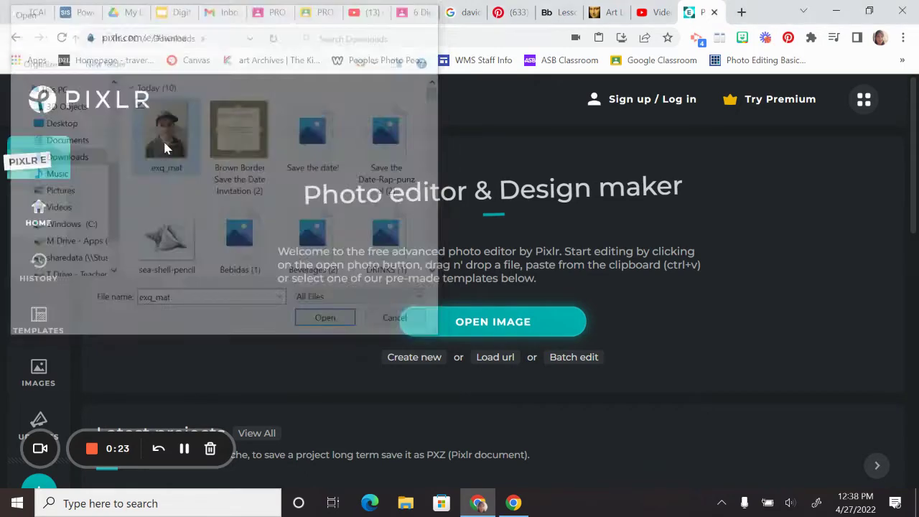
left_click(560, 416)
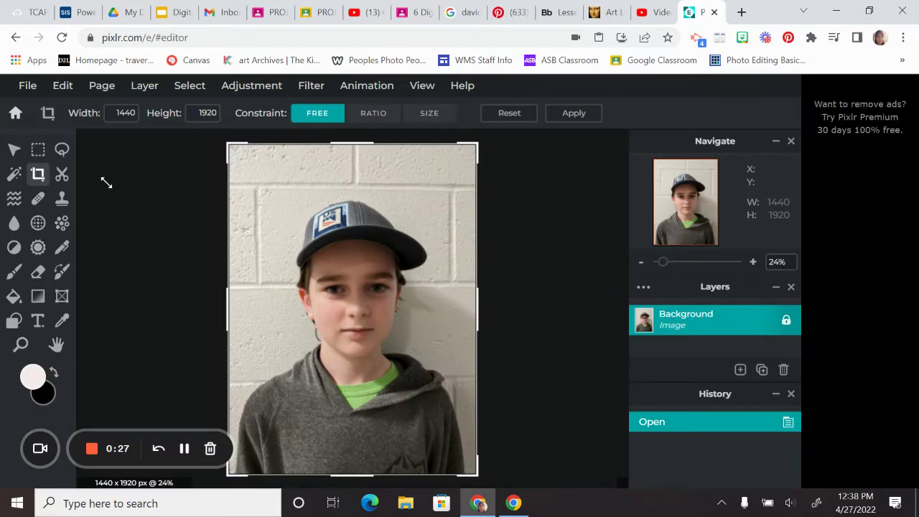
left_click(14, 150)
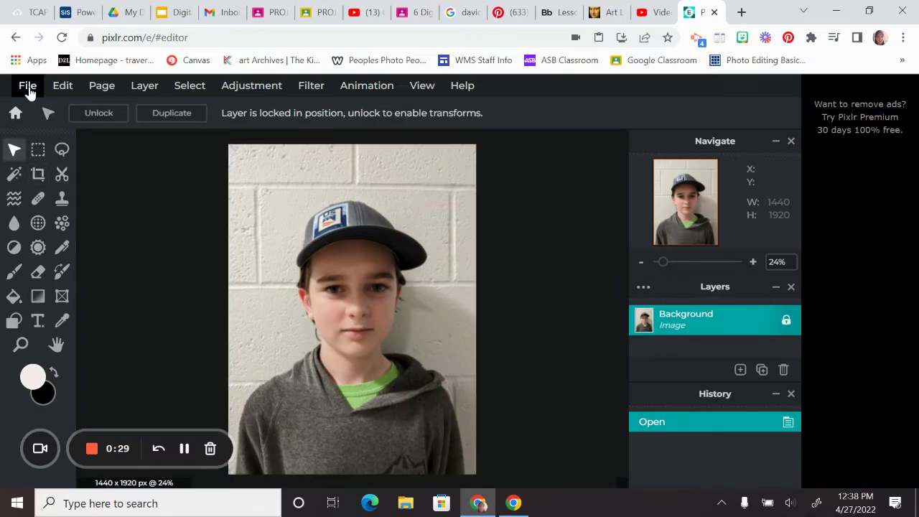
Open a second 'exq' portrait in a new tab with the suggested 1440 x 1920 resize
left_click(27, 85)
left_click(43, 121)
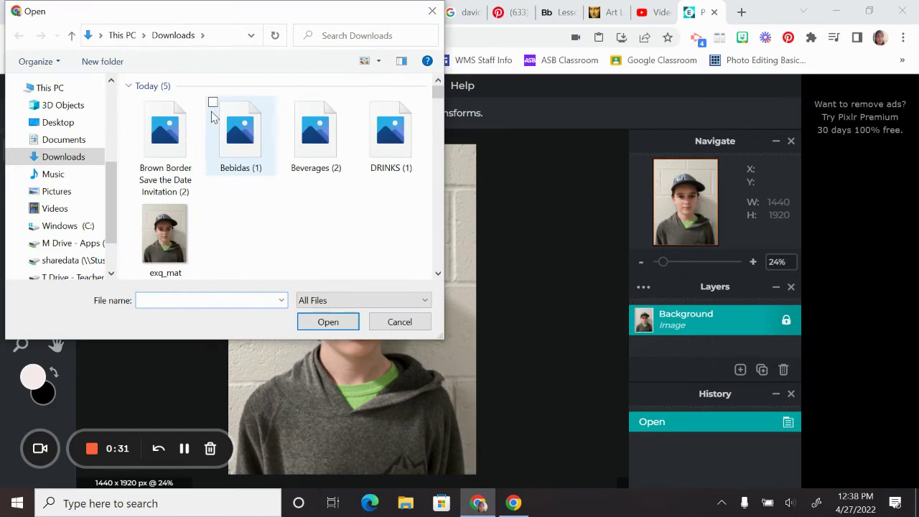
type("e")
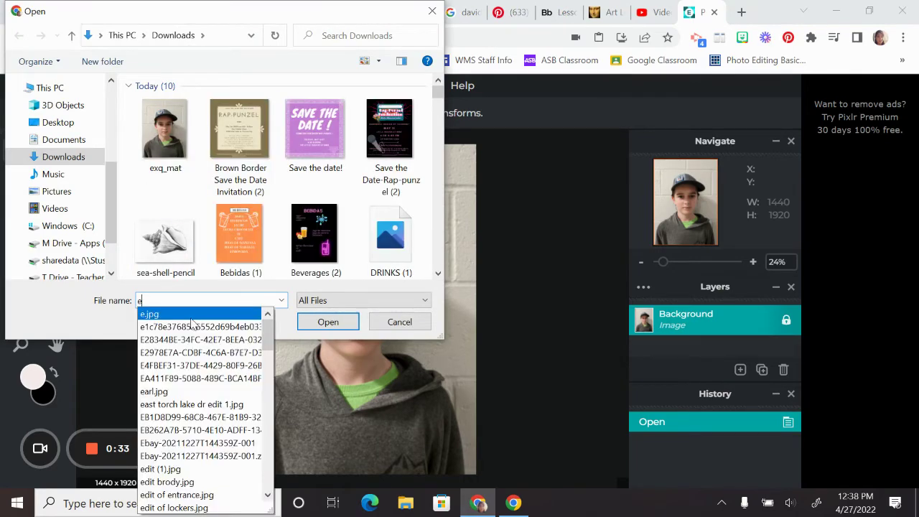
type("xq")
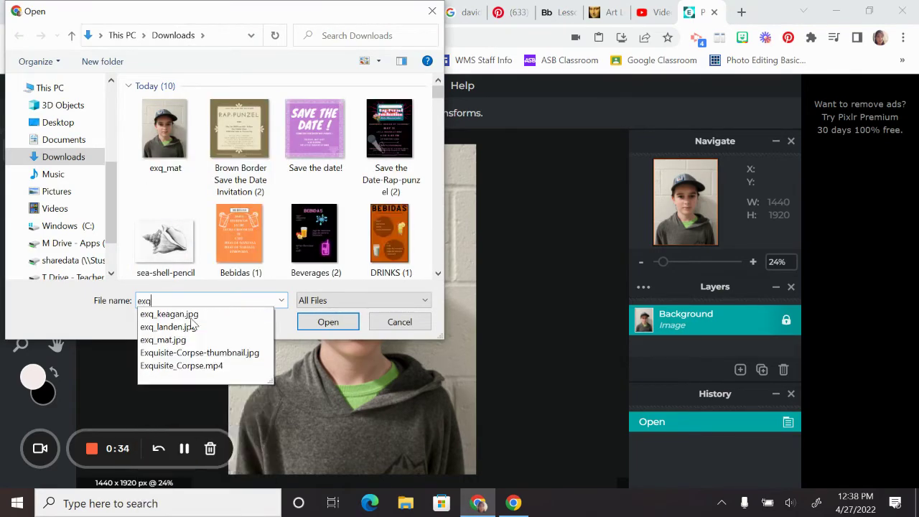
left_click(317, 325)
left_click(582, 415)
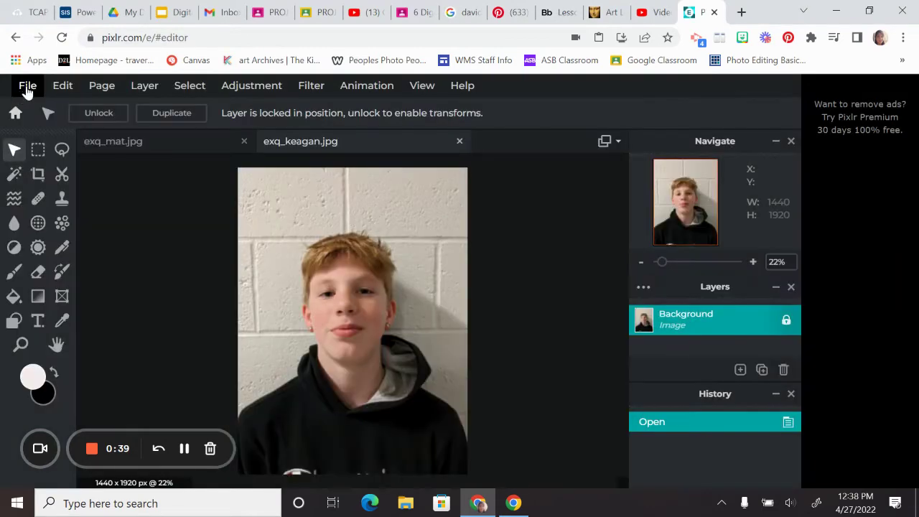
Open the third 'exq' portrait in another tab, also resized to 1440 x 1920
left_click(28, 86)
left_click(45, 122)
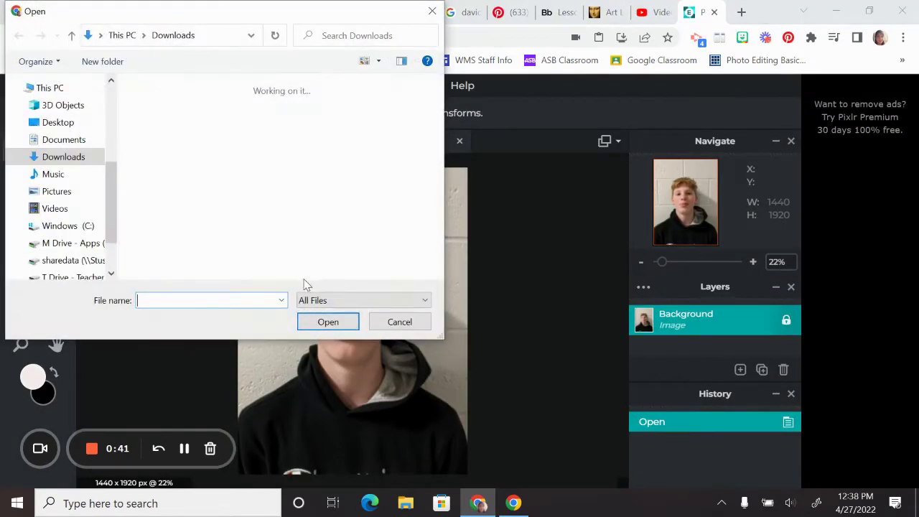
type("e")
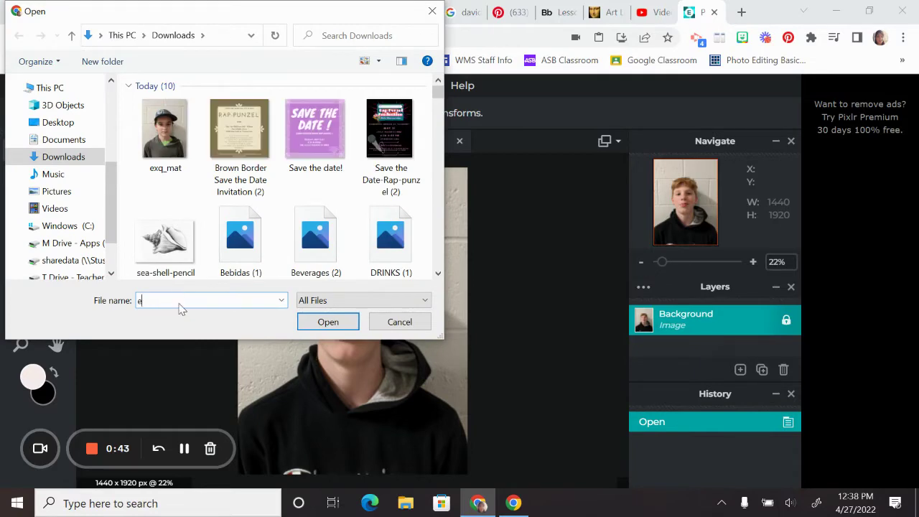
type("xq")
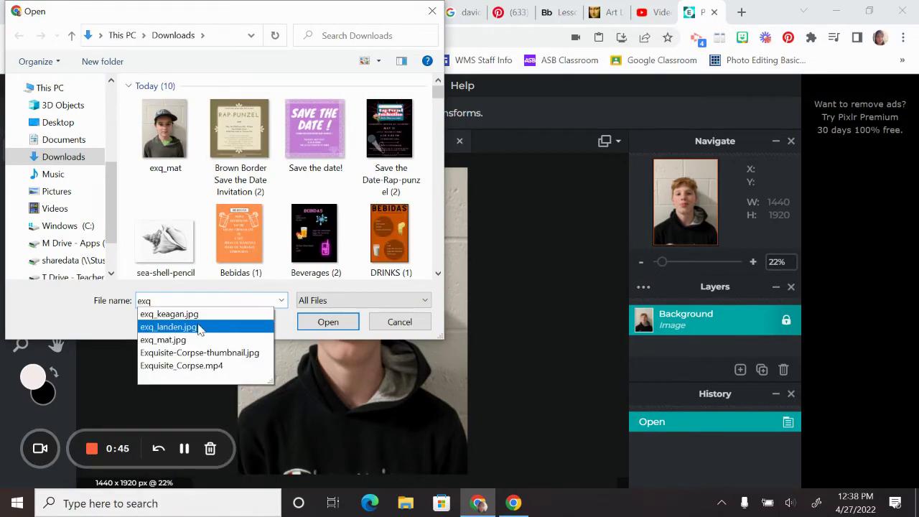
left_click(169, 314)
left_click(328, 322)
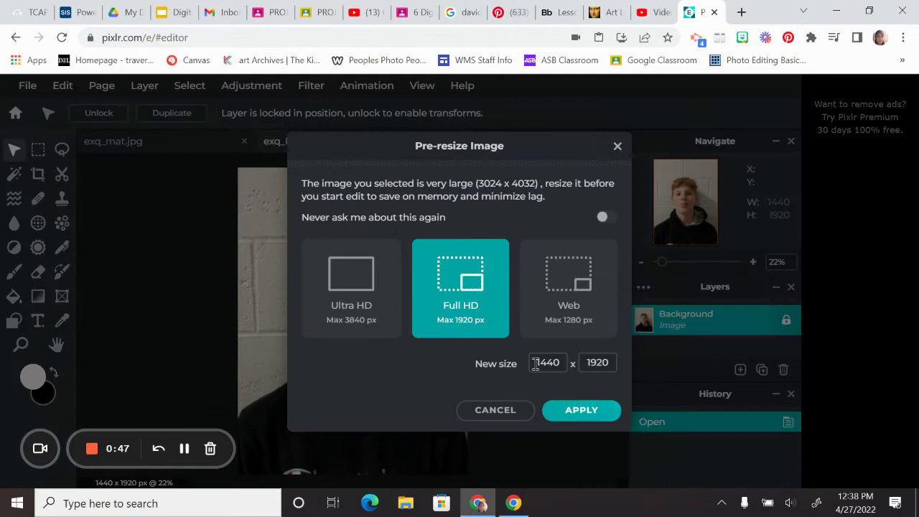
left_click(580, 411)
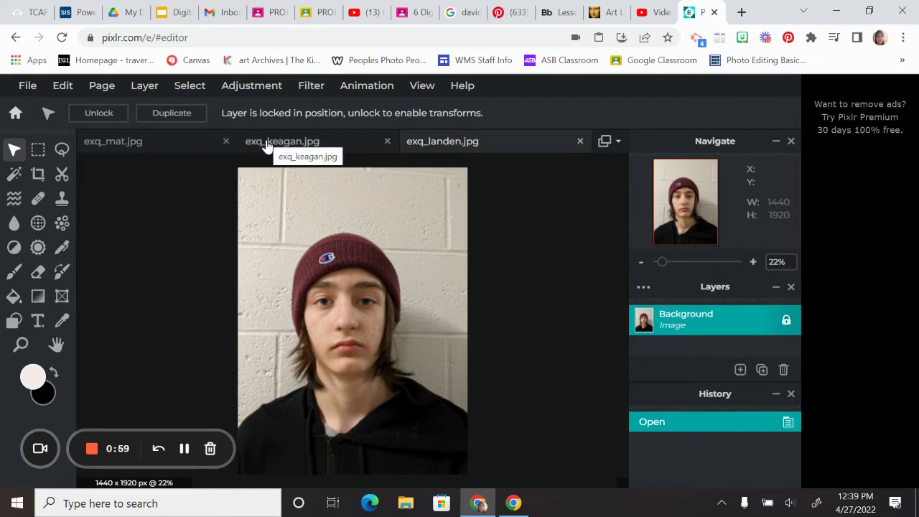
Copy a rectangle over the red-haired boy's eye and cheek
left_click(313, 147)
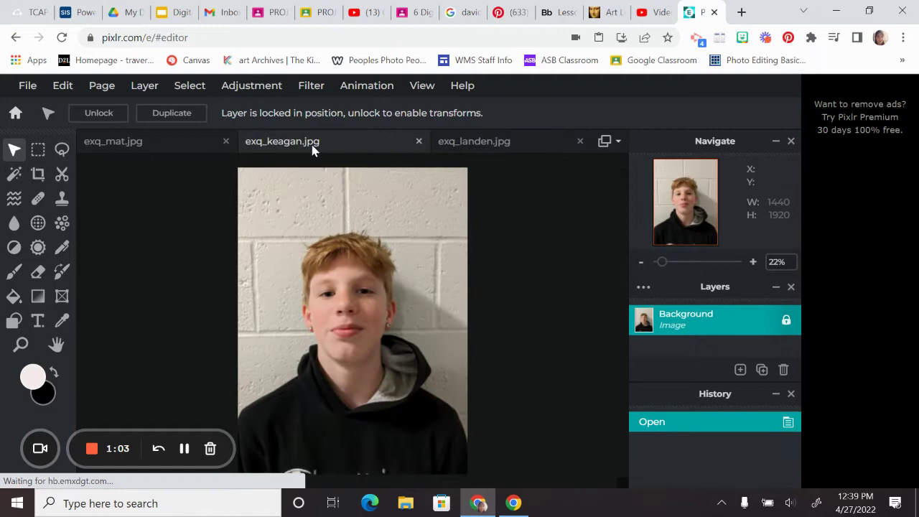
left_click(38, 151)
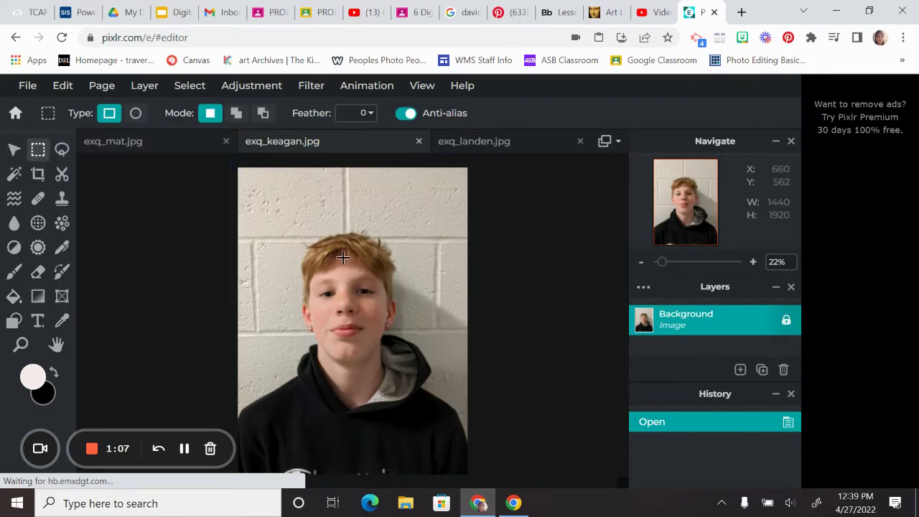
left_click_drag(343, 257, 388, 325)
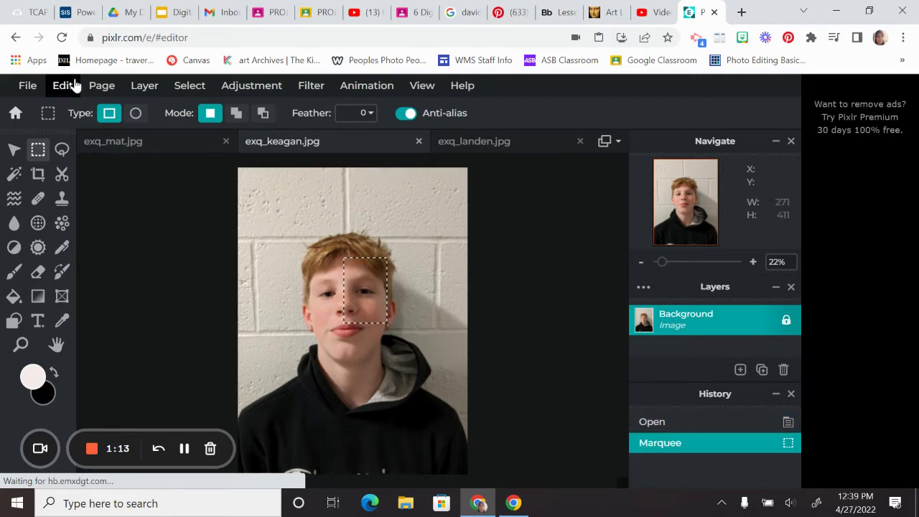
left_click(73, 86)
left_click(94, 169)
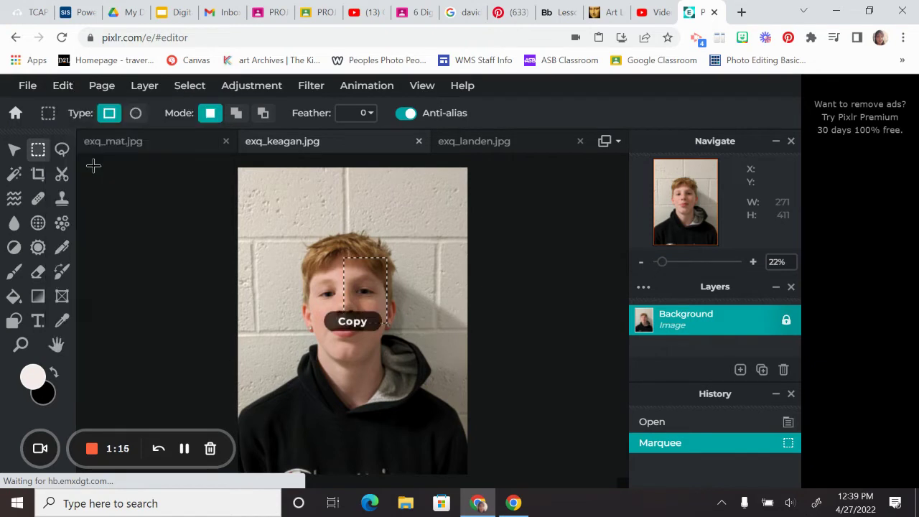
Paste the patch into the beanie boy's portrait, then position, resize and commit it over his face
left_click(492, 141)
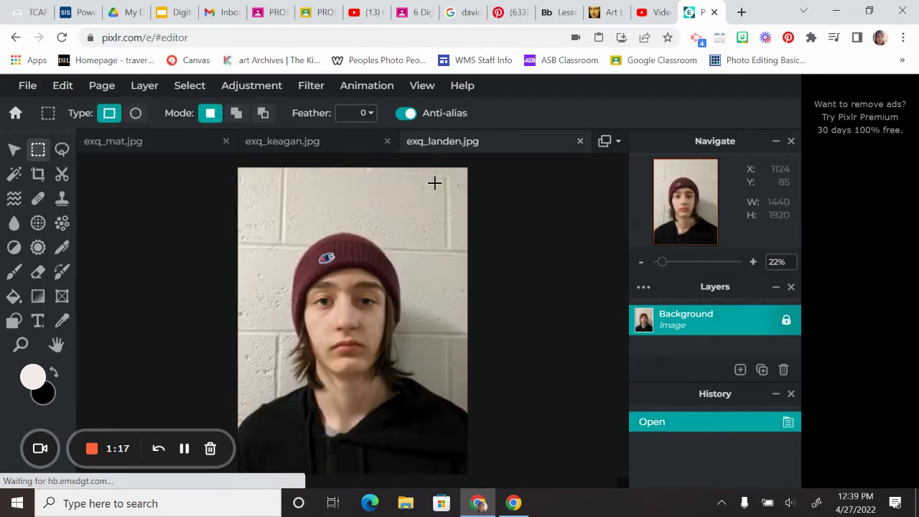
left_click(63, 86)
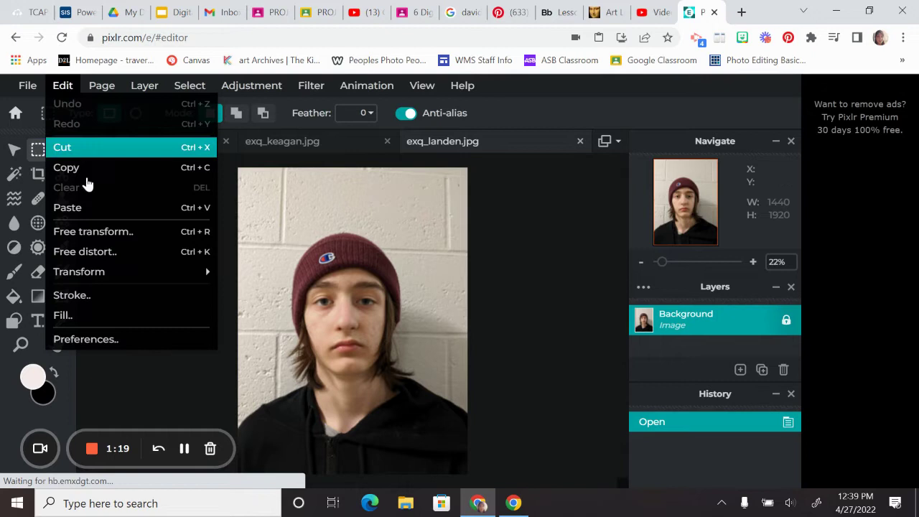
left_click(92, 204)
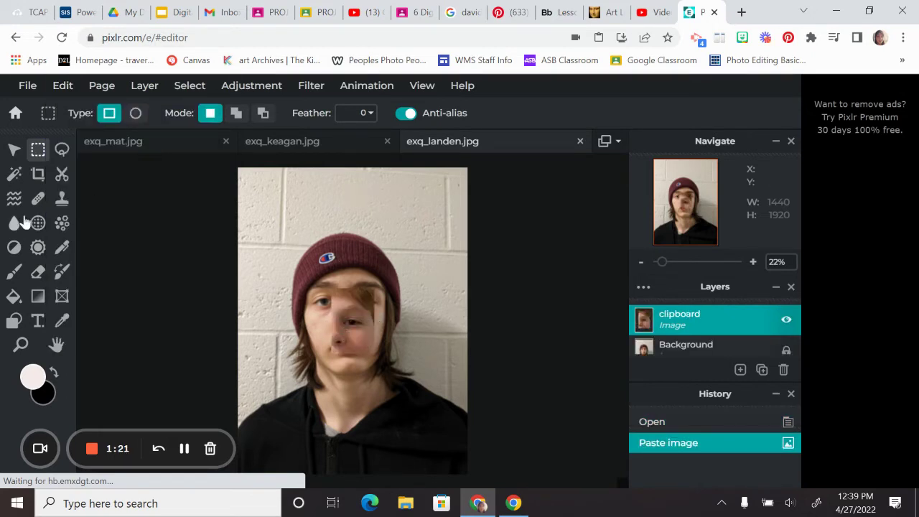
left_click(14, 149)
left_click_drag(339, 322, 358, 306)
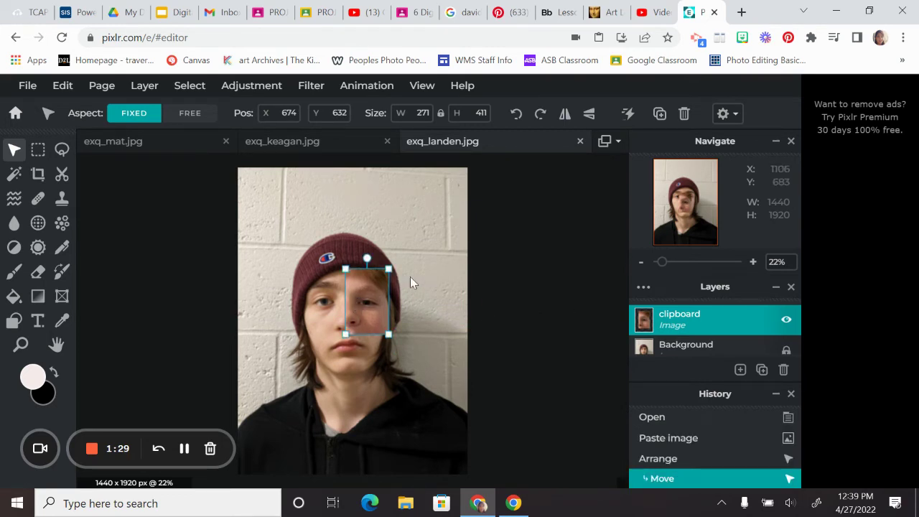
mouse_move(388, 269)
left_mouse_down()
mouse_move(433, 248)
mouse_move(425, 217)
mouse_move(384, 297)
mouse_move(392, 285)
left_mouse_up()
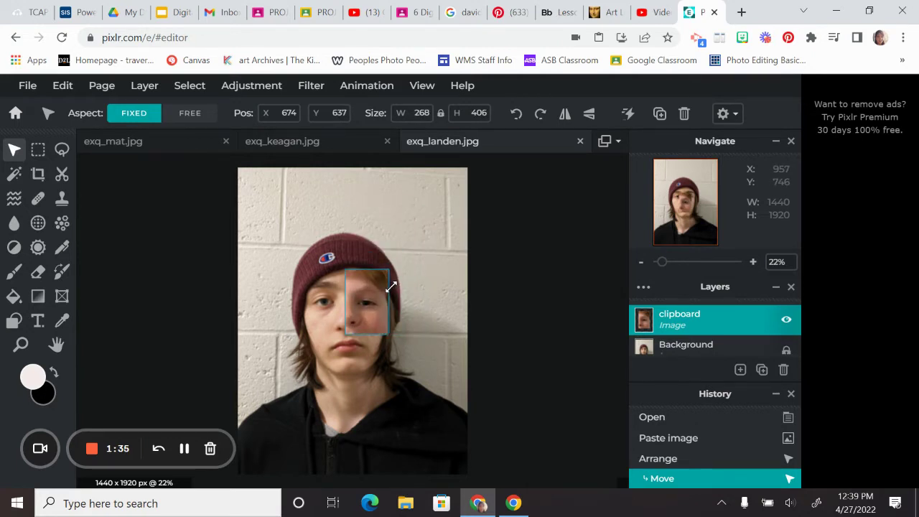
left_click(523, 297)
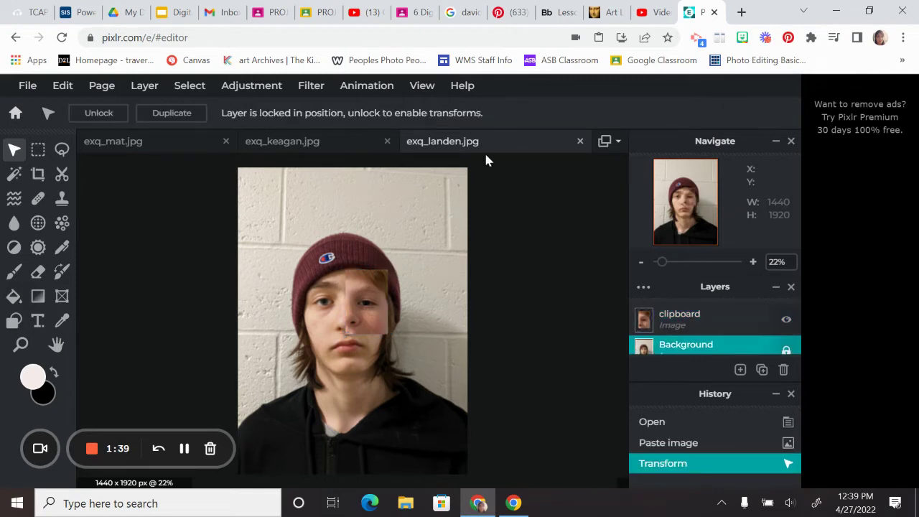
Copy a mouth-and-chin rectangle from exq_mat.jpg and return to exq_landen.jpg to paste
left_click(150, 149)
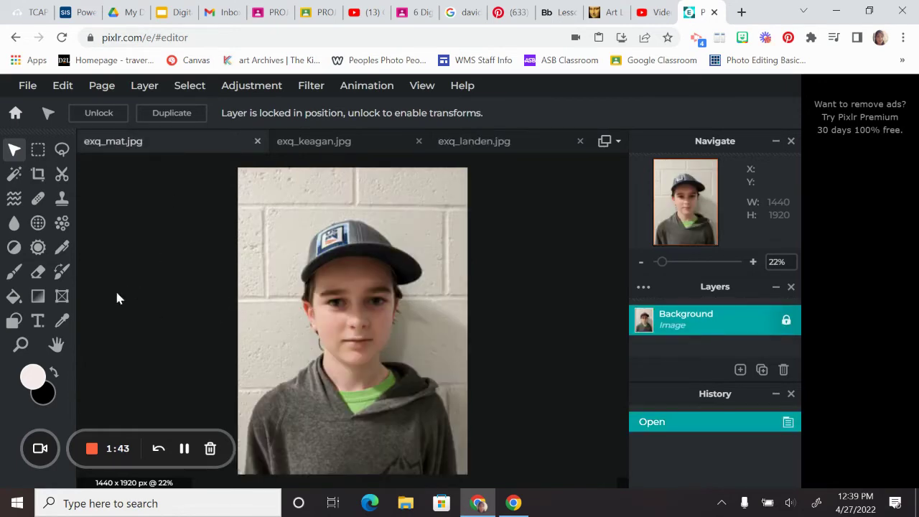
left_click(39, 149)
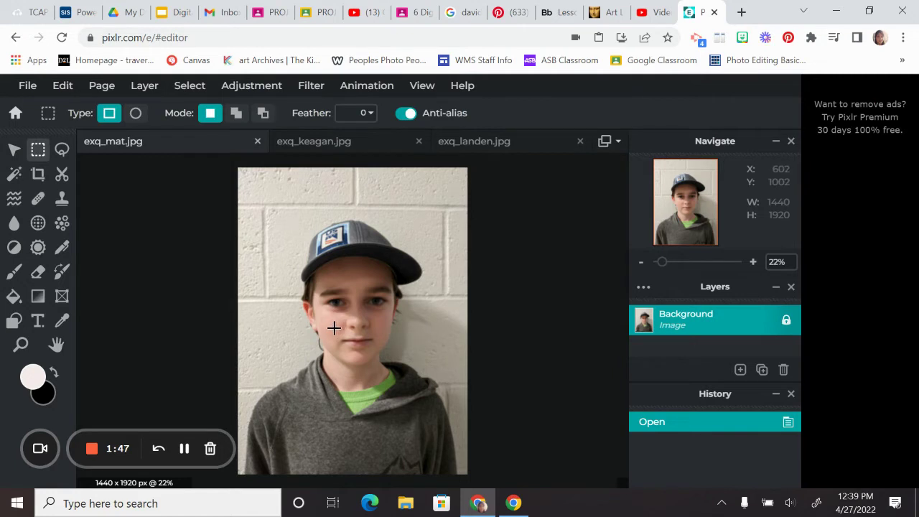
left_click_drag(334, 327, 379, 368)
left_click(63, 85)
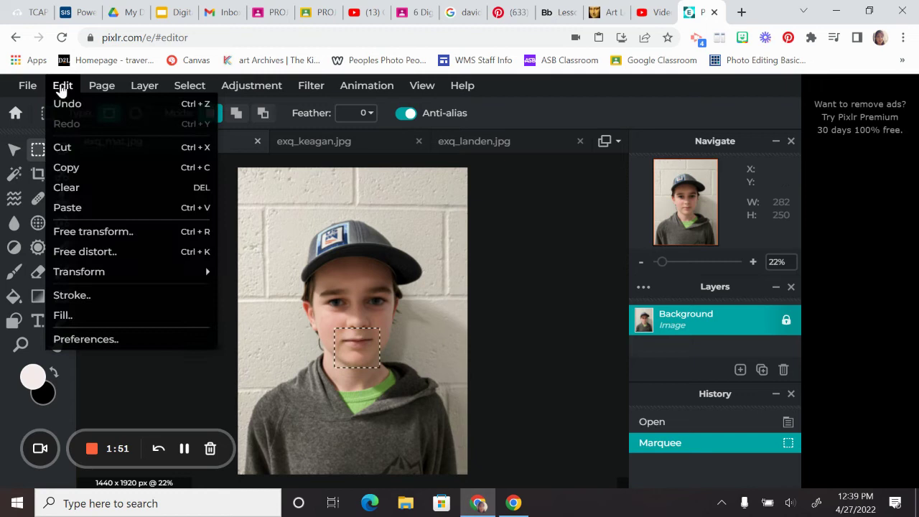
left_click(66, 167)
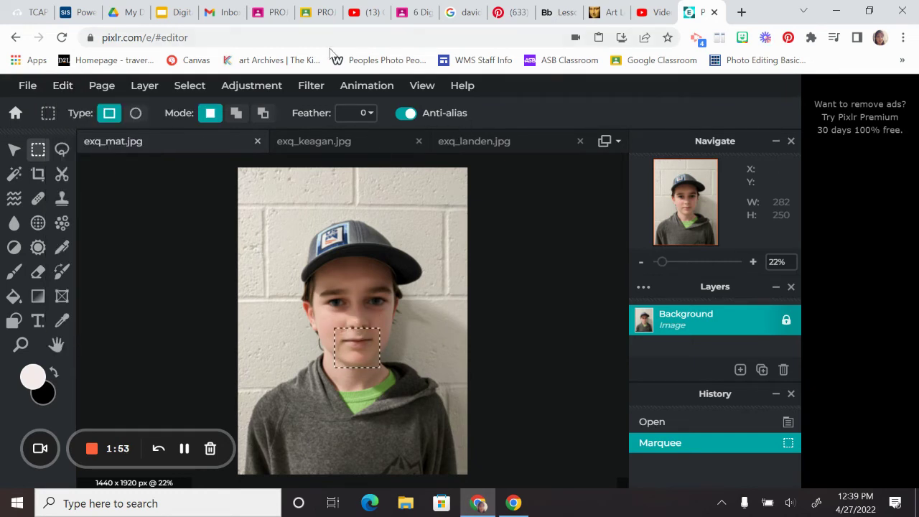
left_click(466, 146)
key("ctrl+v")
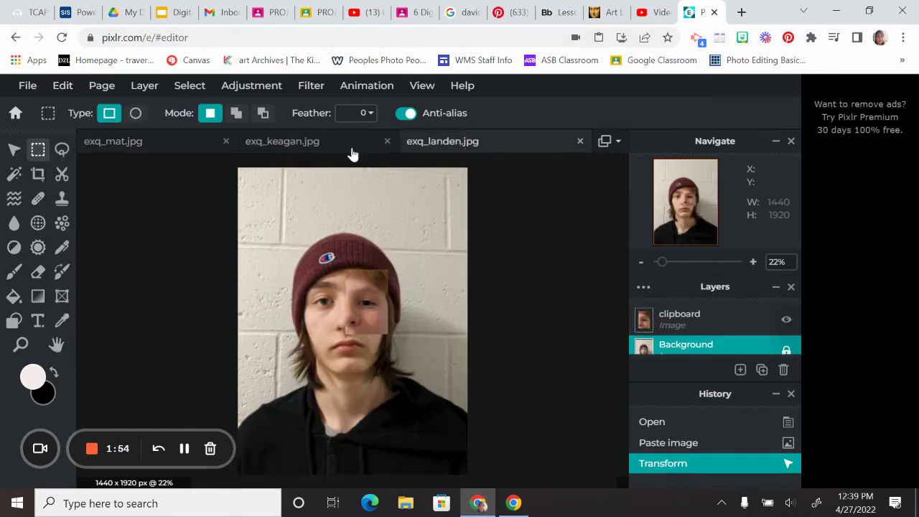
Paste the mouth-and-chin piece as a layer and move it down over the chin
left_click(66, 90)
left_click(124, 208)
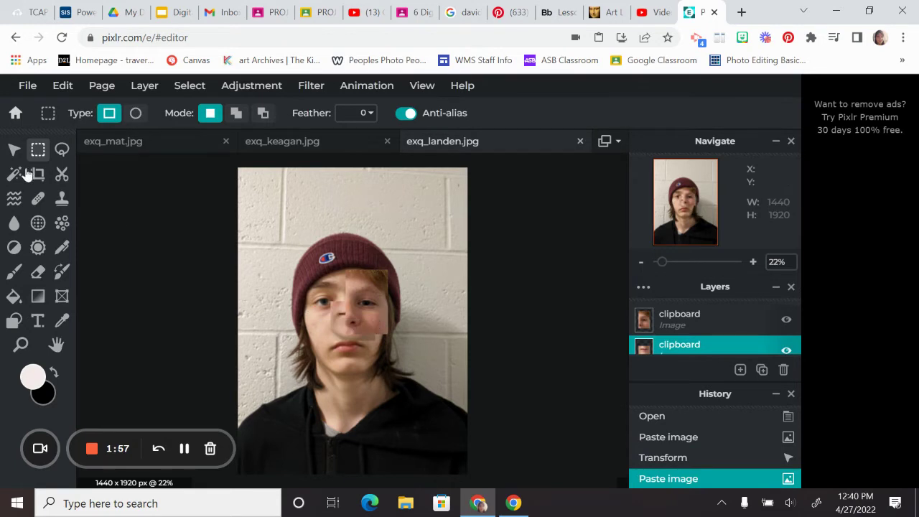
left_click(13, 149)
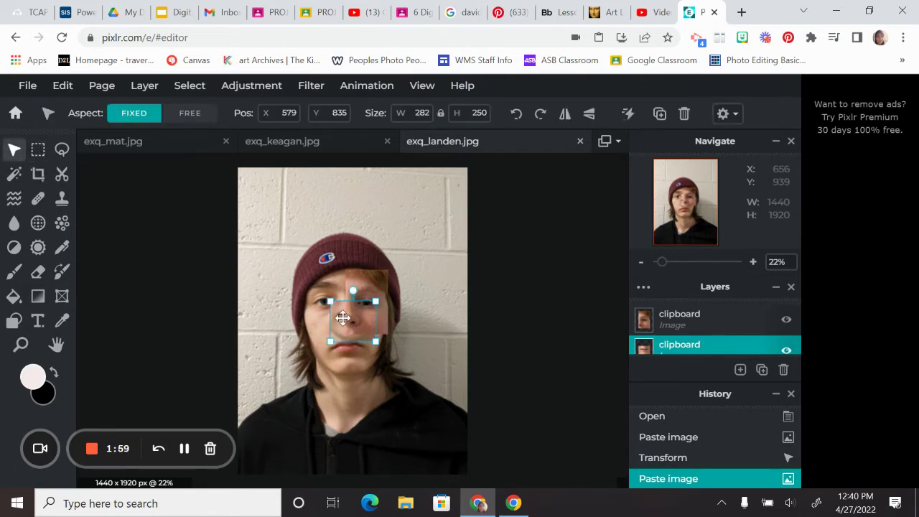
left_click_drag(342, 318, 330, 351)
left_click(540, 349)
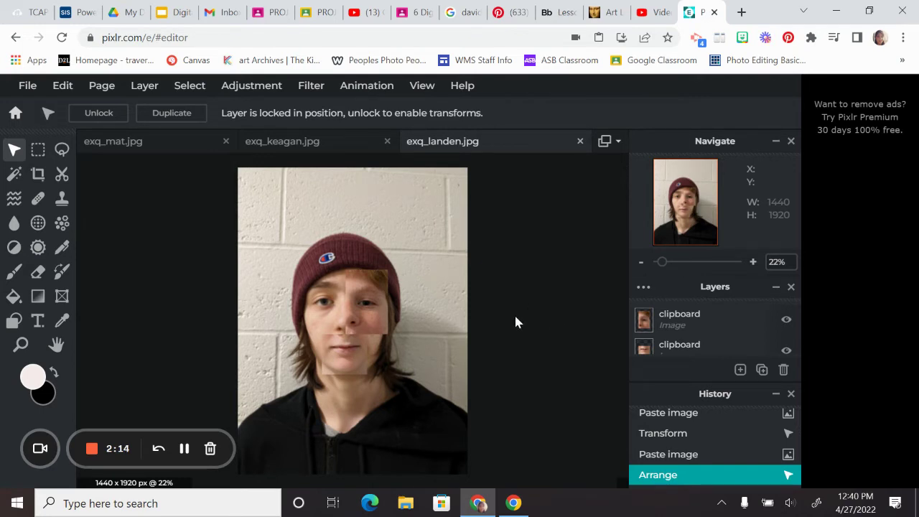
Apply Auto B&W to the base portrait, the upper face patch and the mouth piece
left_click(233, 92)
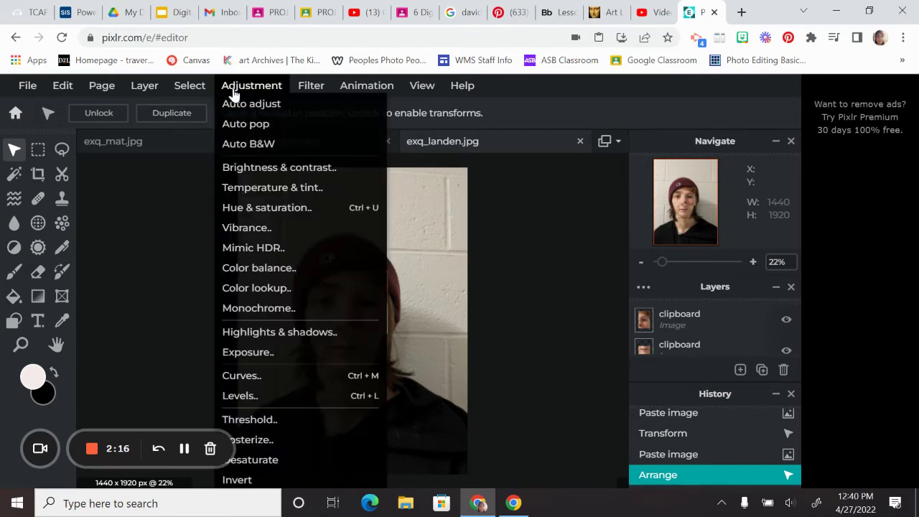
left_click(249, 144)
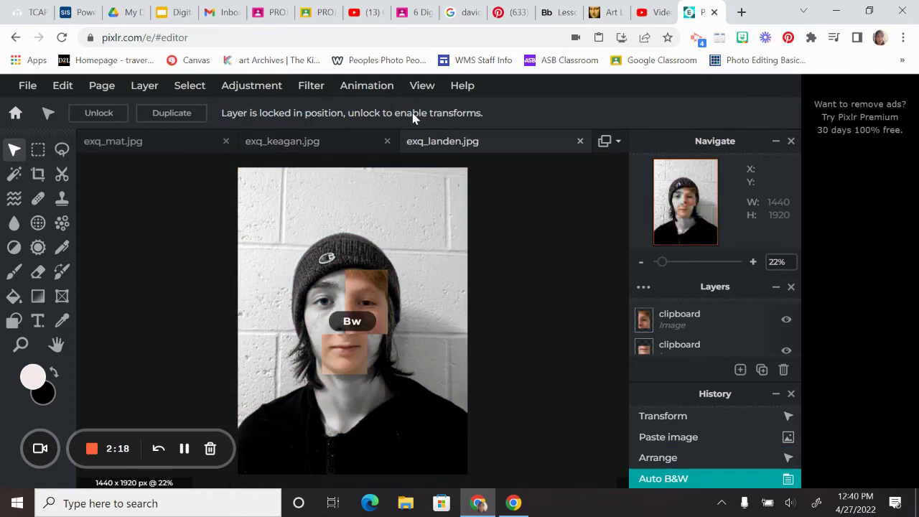
left_click(681, 318)
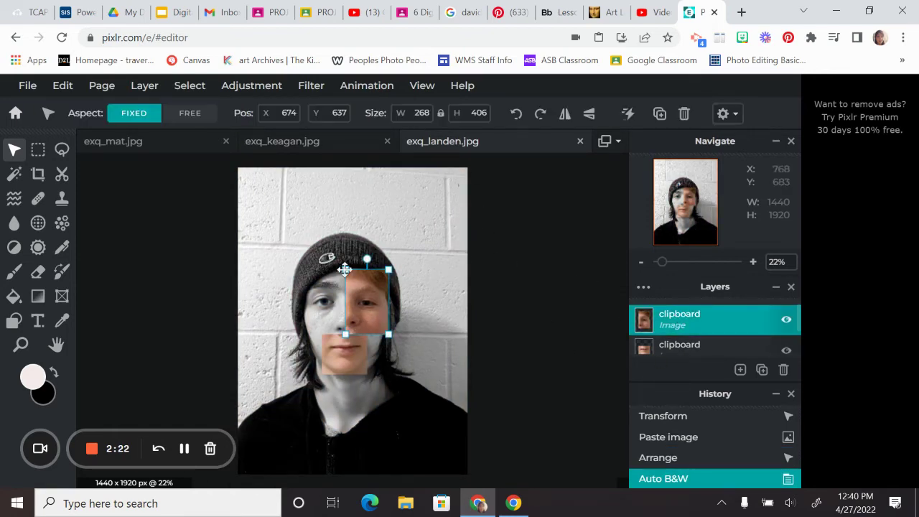
left_click(138, 86)
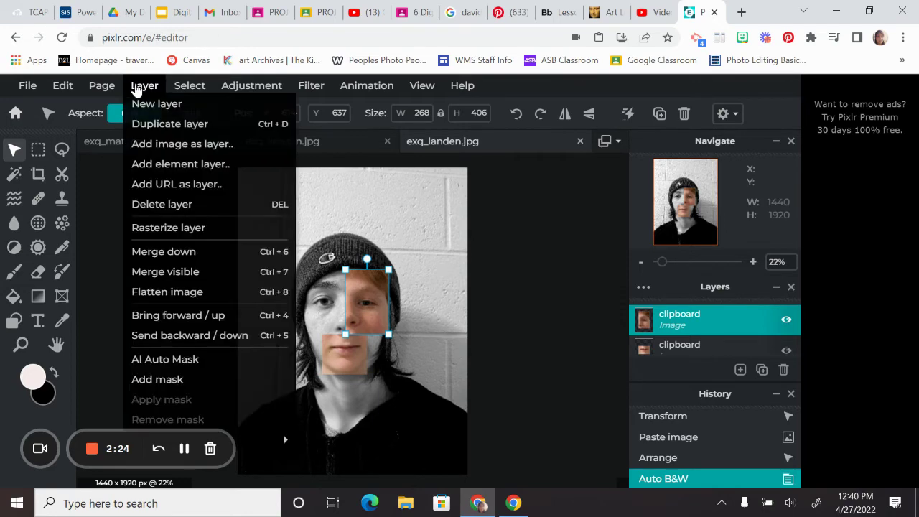
left_click(255, 87)
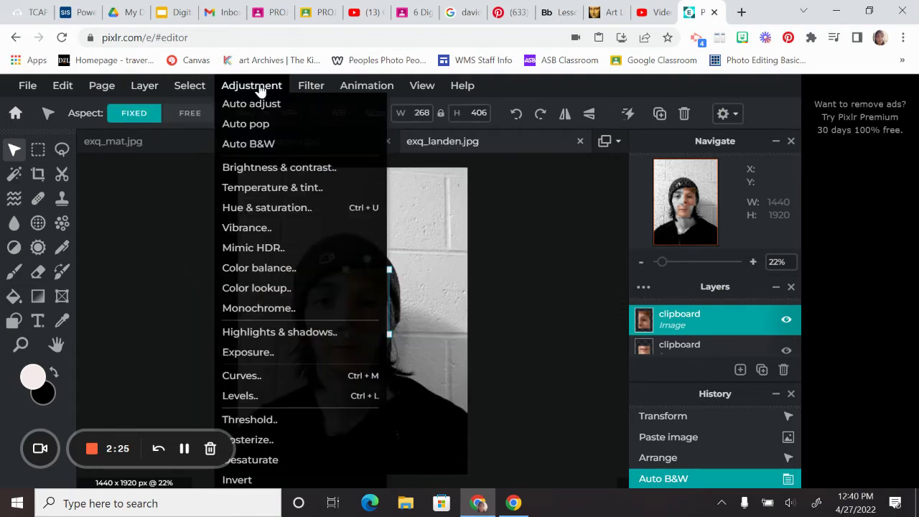
left_click(248, 143)
left_click(345, 354)
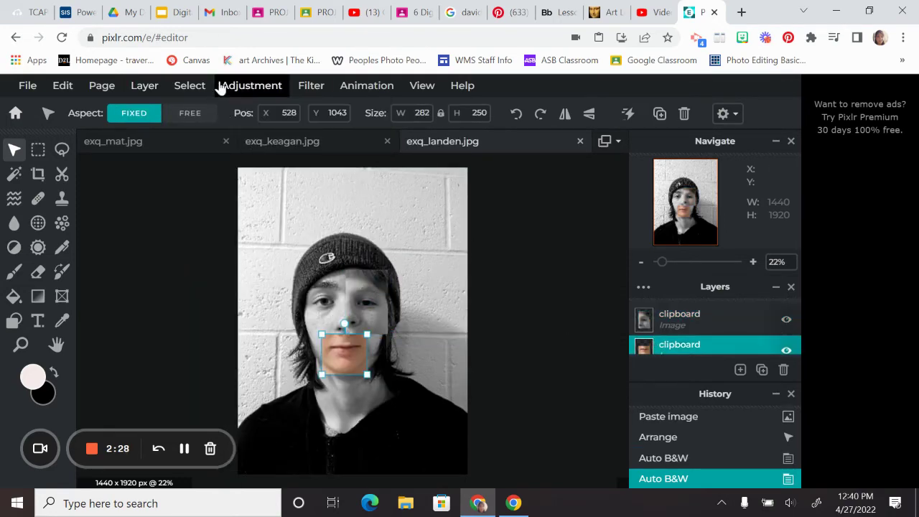
left_click(248, 87)
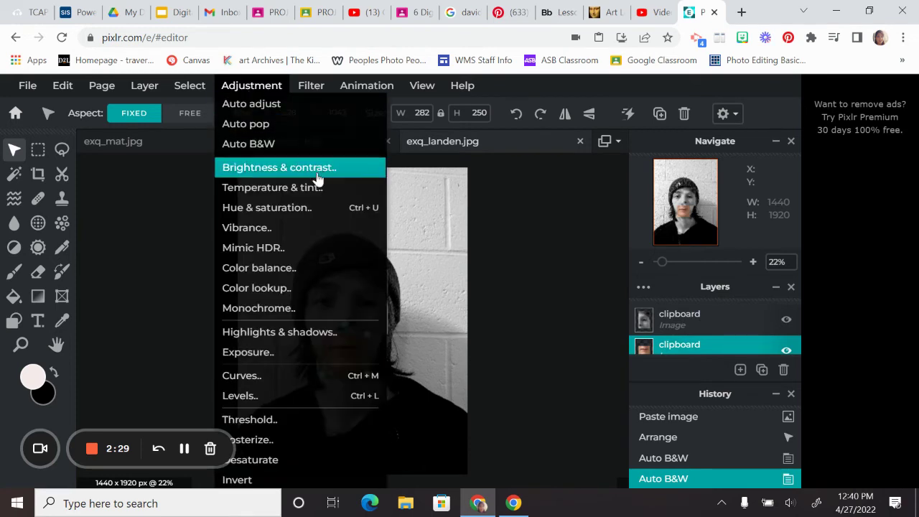
left_click(270, 146)
left_click(523, 284)
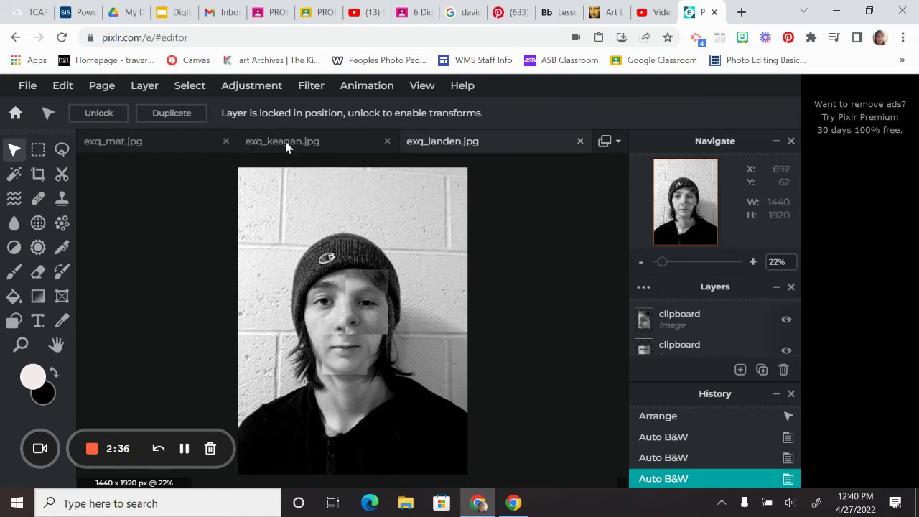
Try cooler temperature and purple tint in Temperature & tint, then cancel the change
left_click(253, 90)
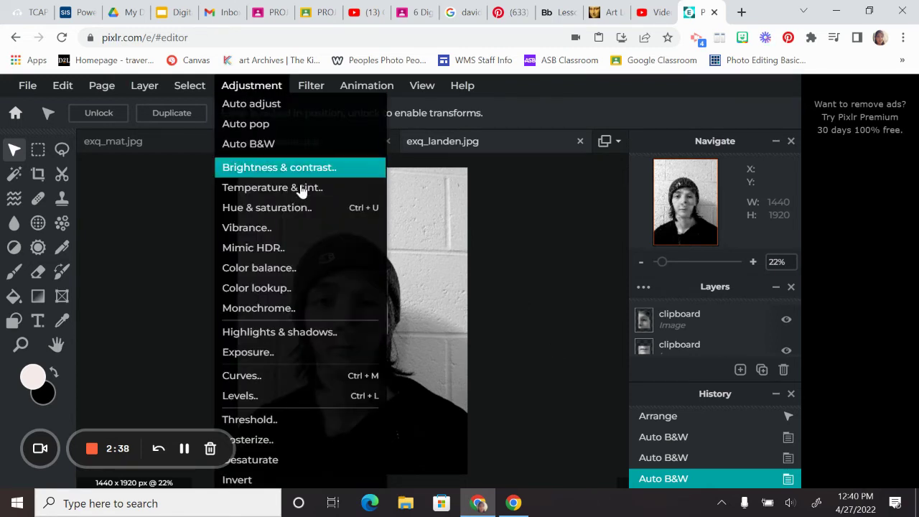
left_click(243, 189)
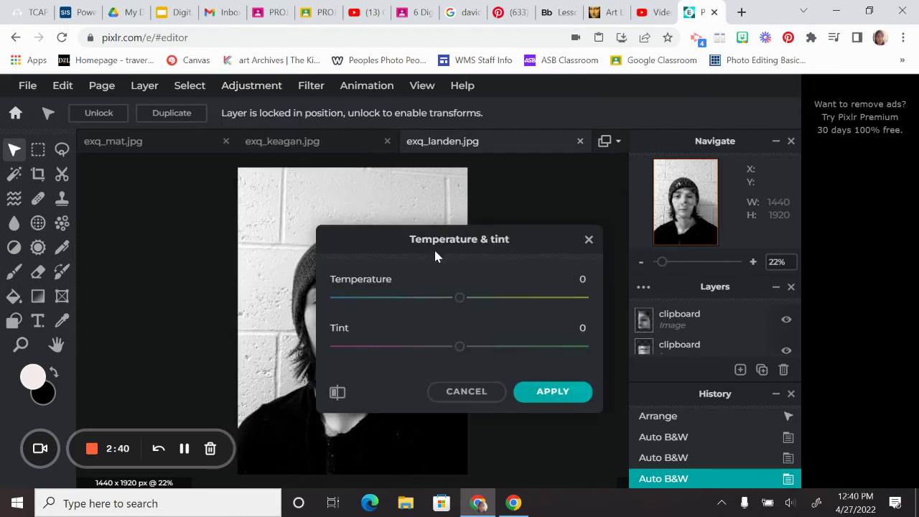
left_click_drag(559, 246, 444, 256)
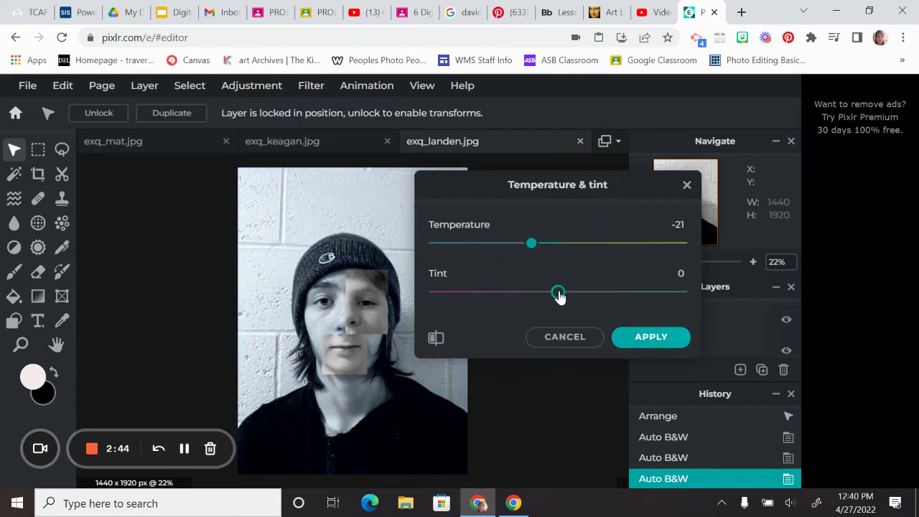
left_click_drag(558, 292, 483, 293)
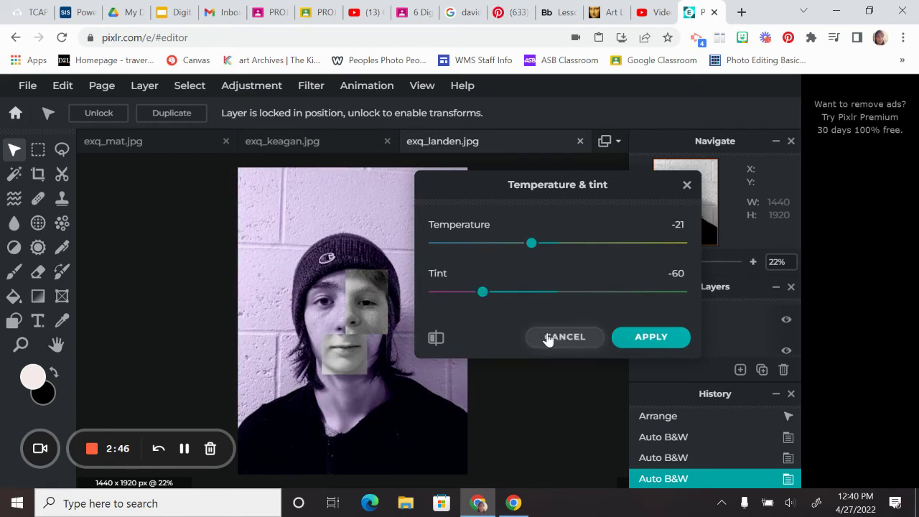
left_click(547, 337)
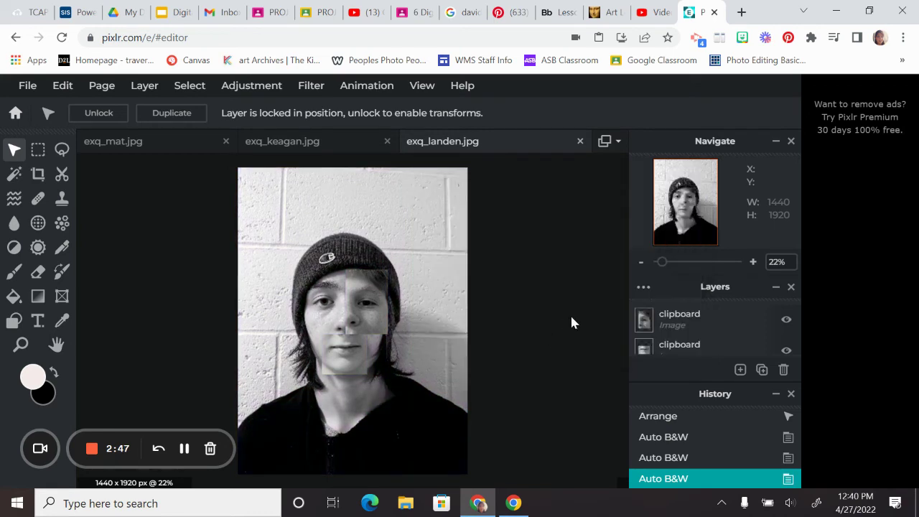
Merge the upper face layer down and open the merged layer's settings
left_click(660, 326)
left_click(685, 320)
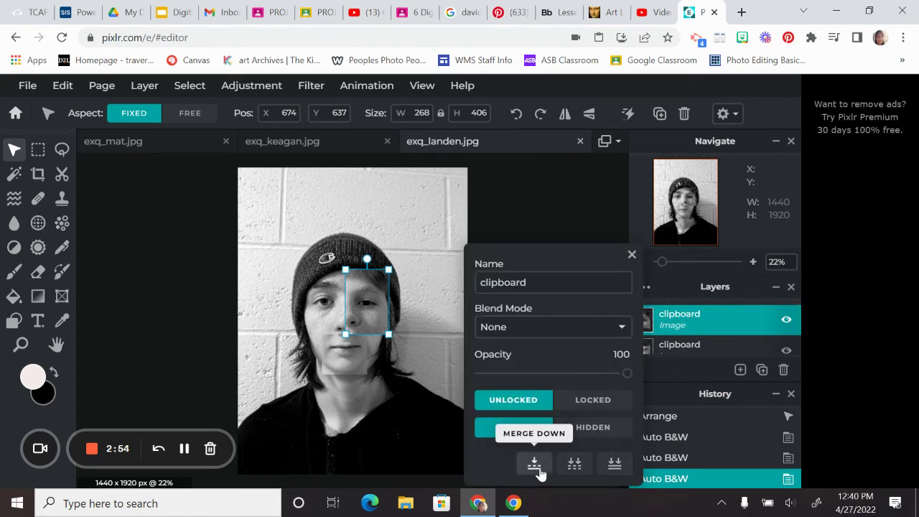
left_click(535, 465)
left_click(650, 320)
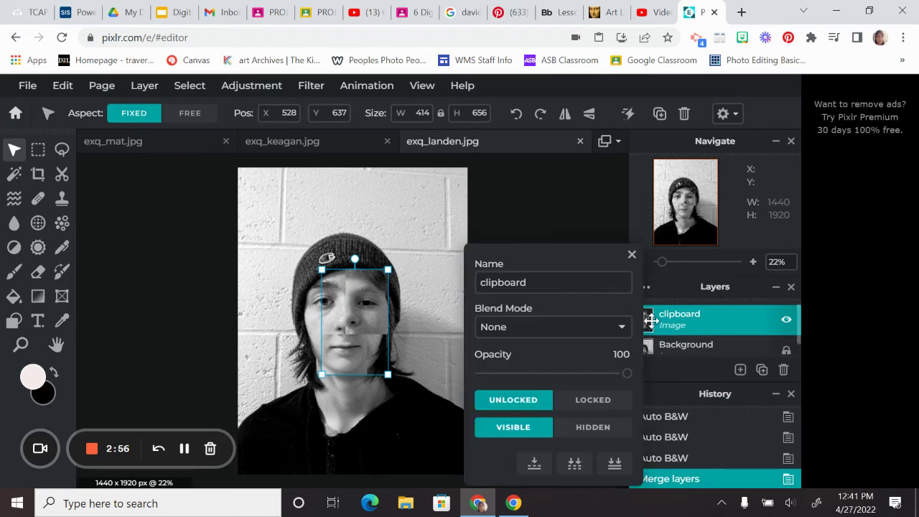
left_click(534, 464)
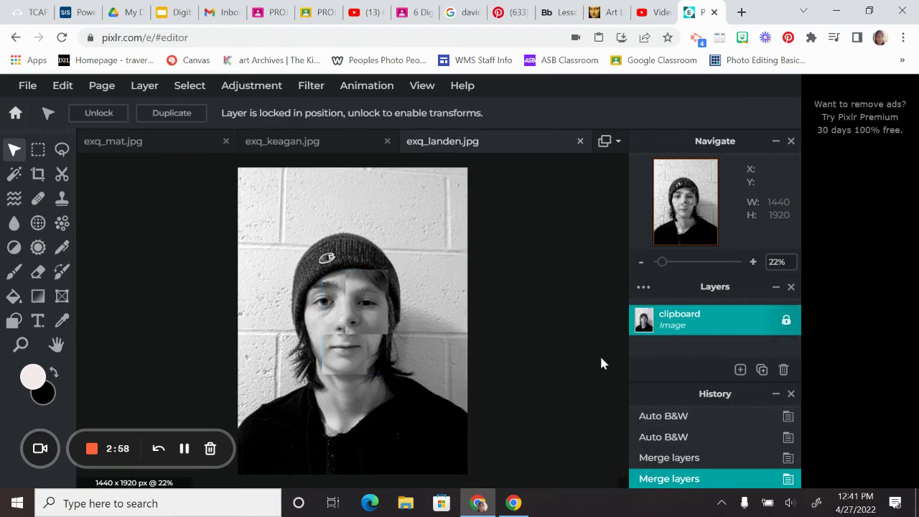
left_click(271, 92)
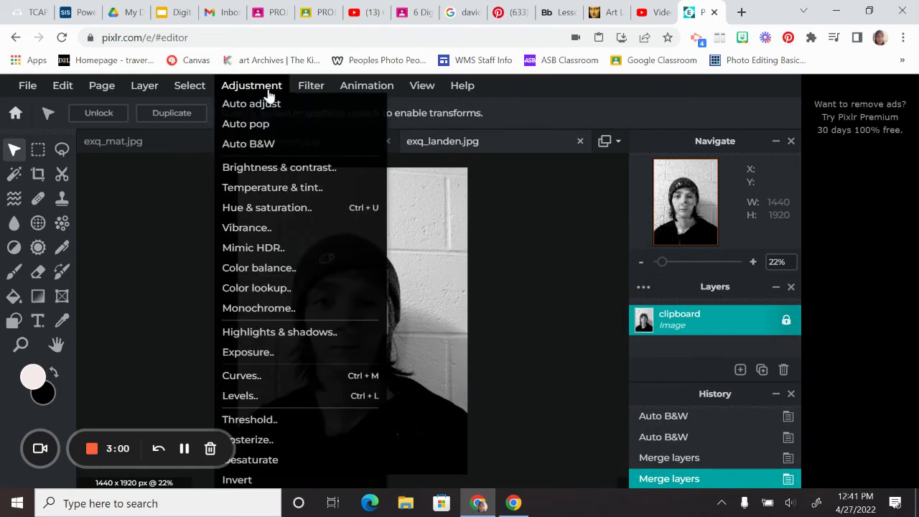
left_click(269, 188)
left_click_drag(460, 226, 555, 202)
left_click_drag(653, 308, 613, 309)
left_click_drag(651, 259, 622, 262)
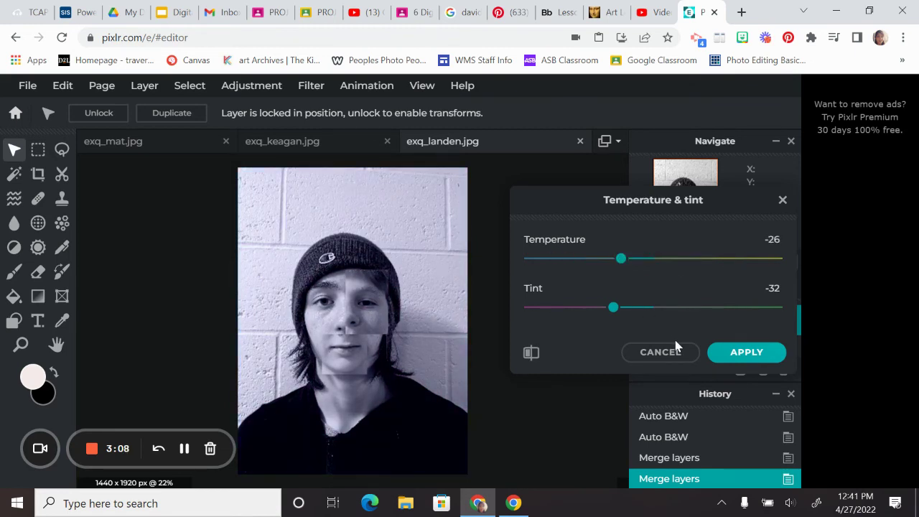
left_click(654, 355)
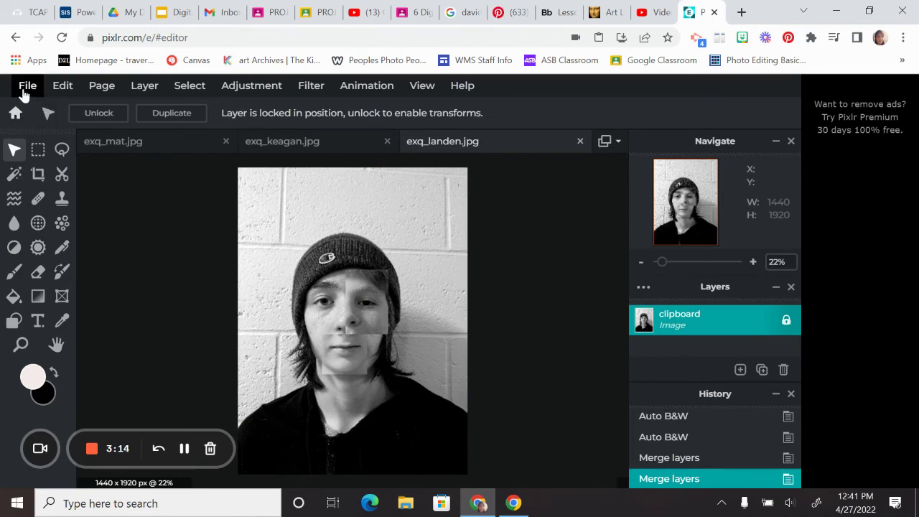
Save the composite as a 100% quality JPG named 'exquisitecorpse'
left_click(28, 86)
left_click(72, 207)
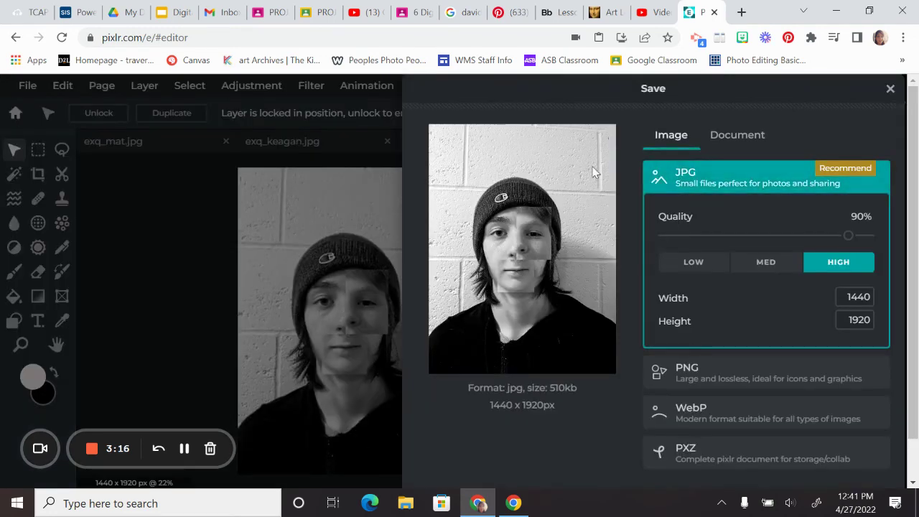
left_click_drag(849, 237, 870, 236)
scroll(731, 285, "down", 1)
left_click(839, 467)
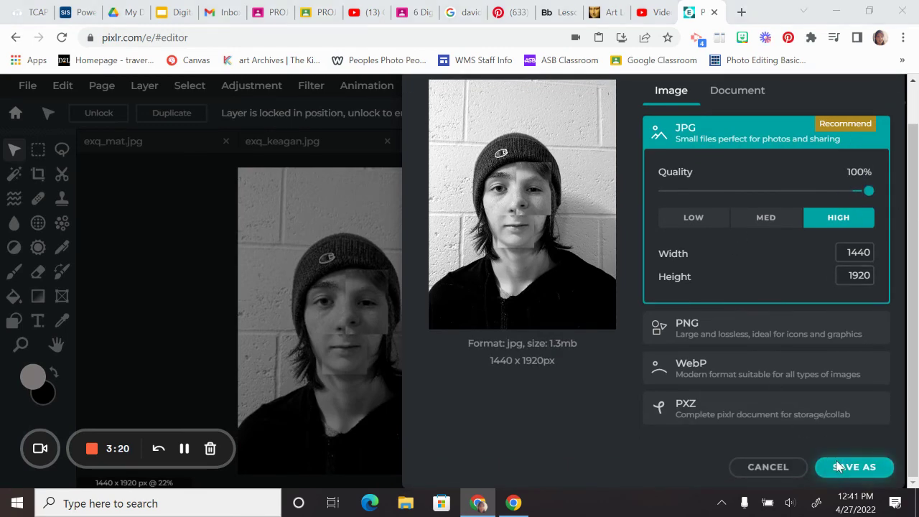
type("e")
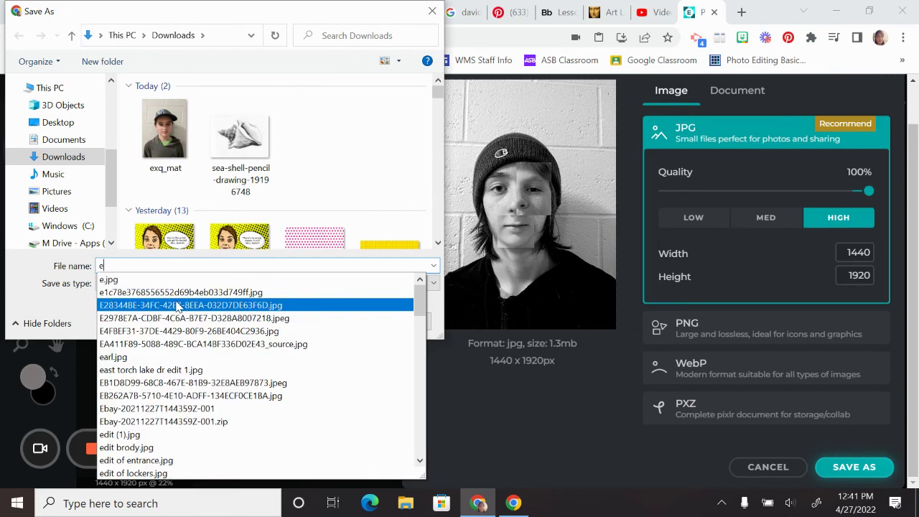
type("xquisite")
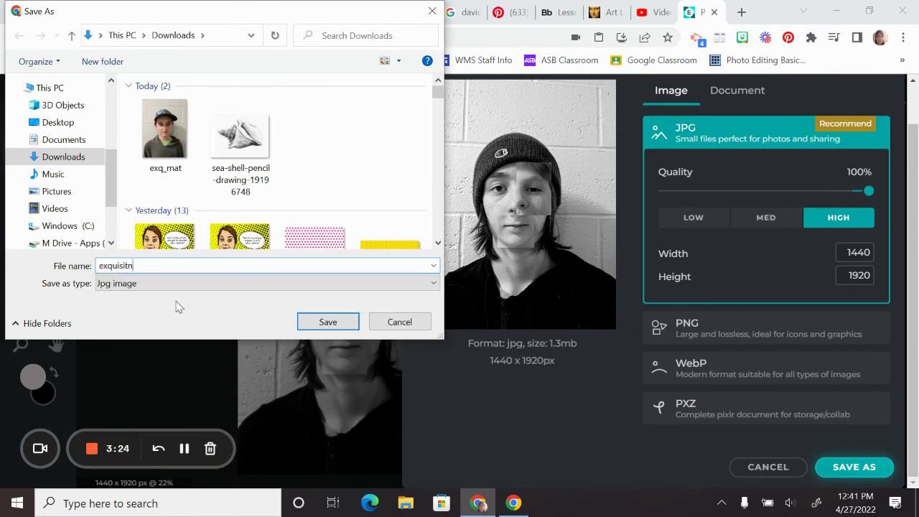
type("corpse")
key("Return")
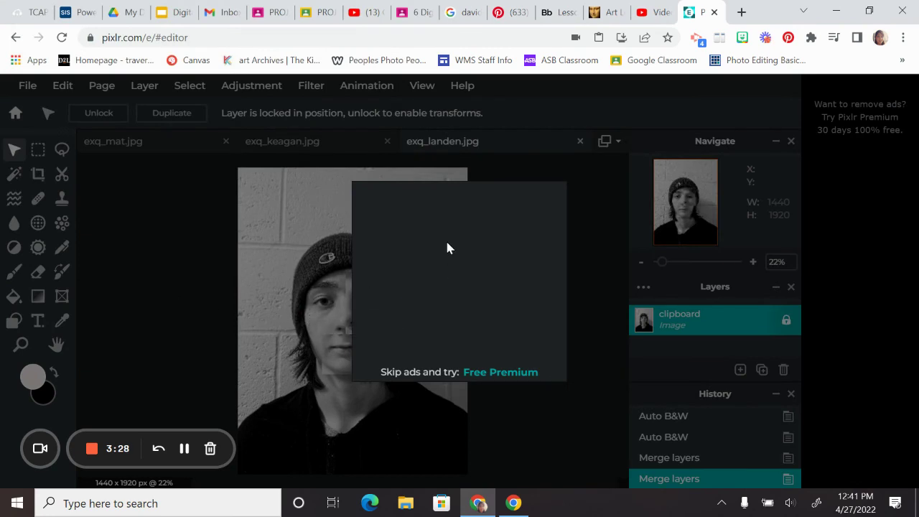